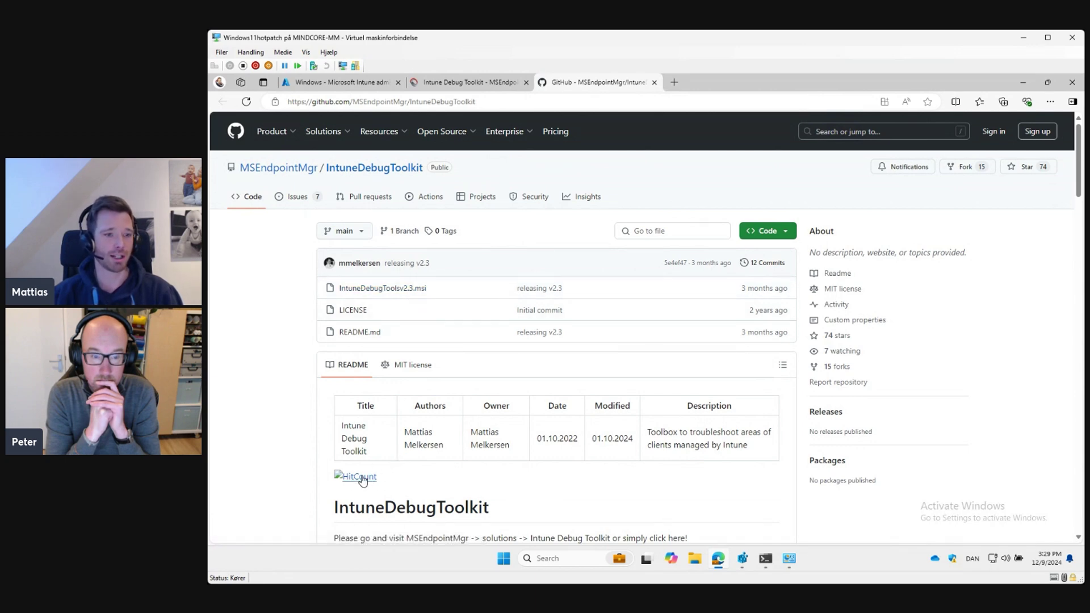
scroll(624, 477, "down", 2)
scroll(623, 474, "down", 3)
scroll(619, 474, "up", 5)
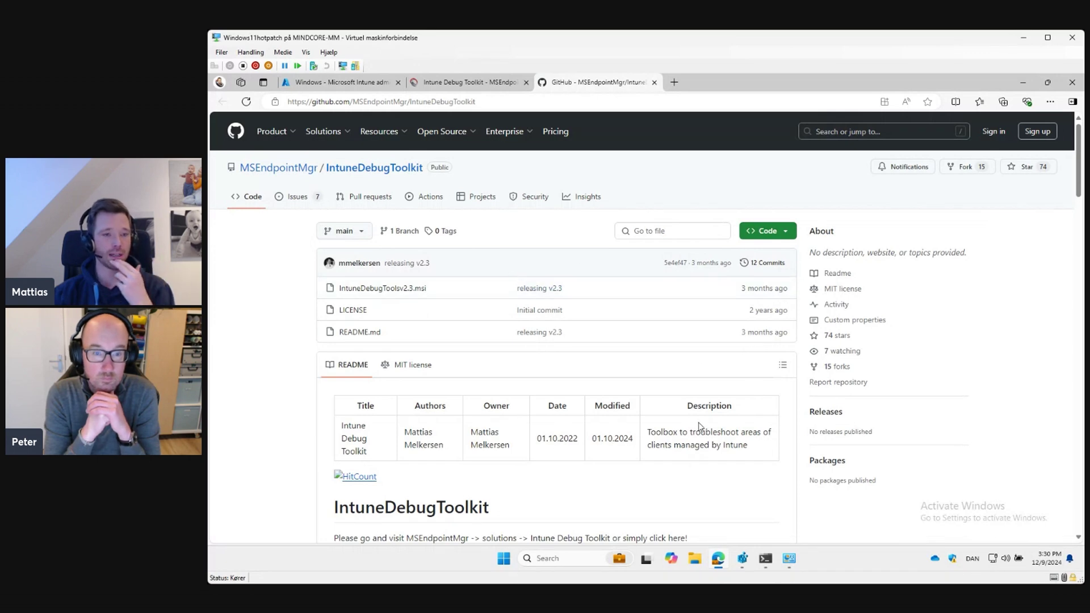
Step: Switch to the administrator PowerShell window and install the "intune debug toolkit" package with winget
left_click(1022, 82)
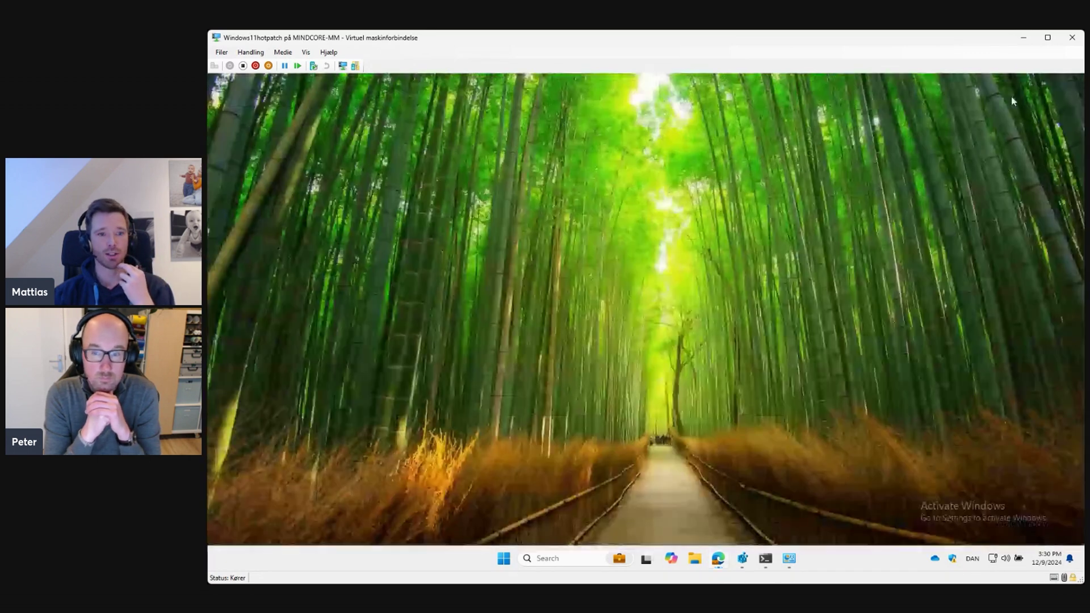
left_click(768, 558)
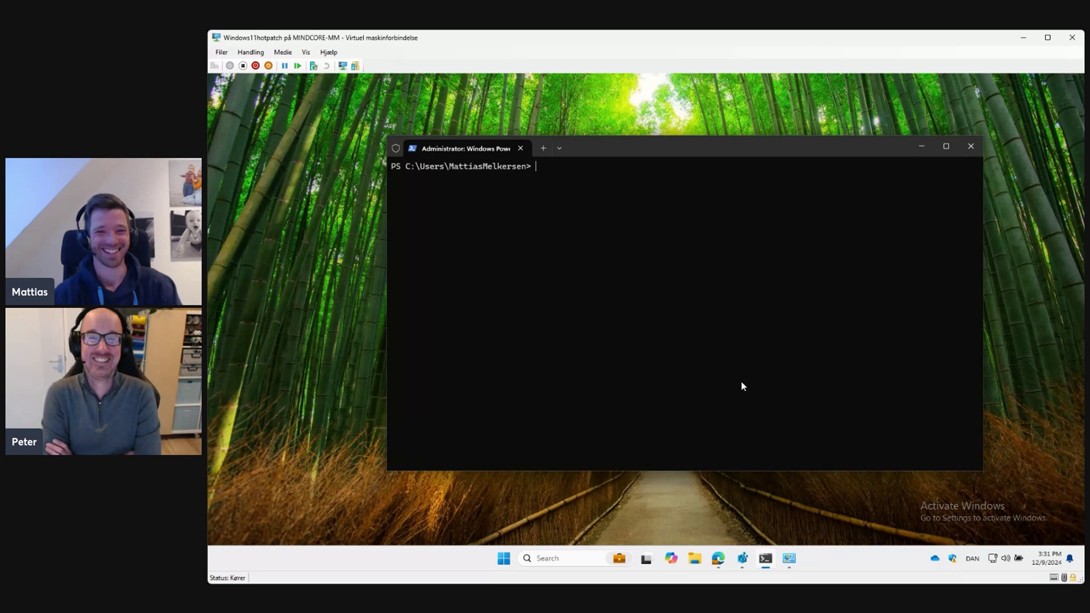
type("winget ")
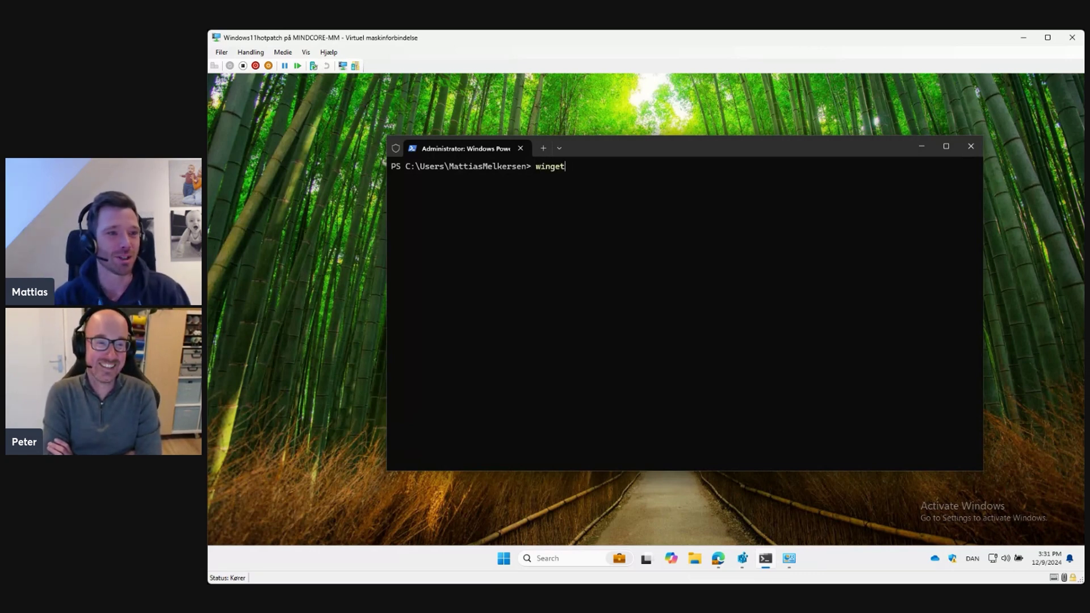
type("install \"intune")
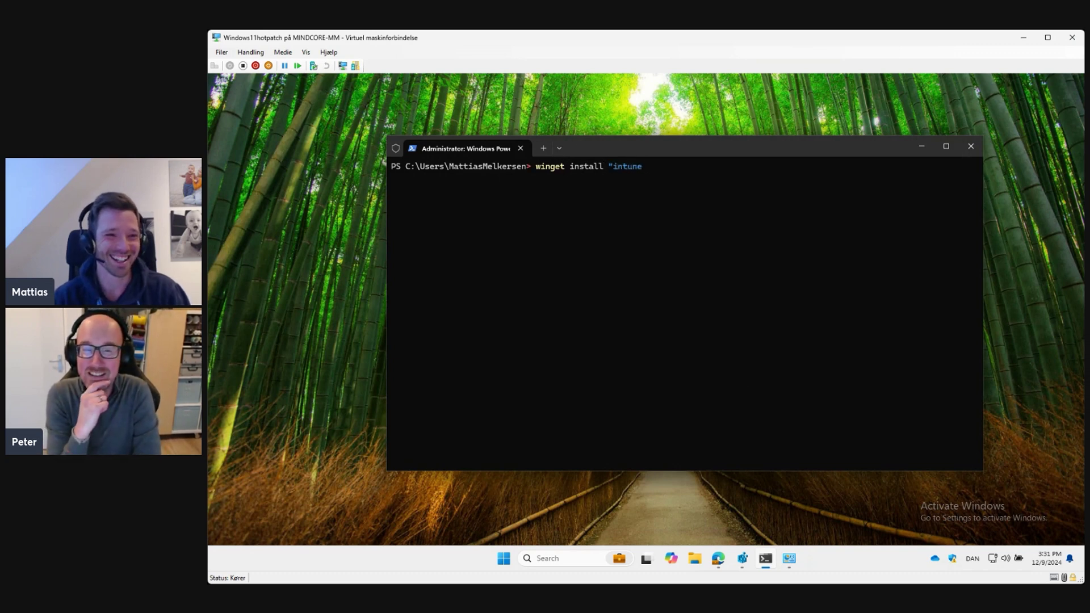
type(" tool")
key("BackSpace")
key("BackSpace")
type("olkit")
left_click(661, 166)
type("debug toolkit")
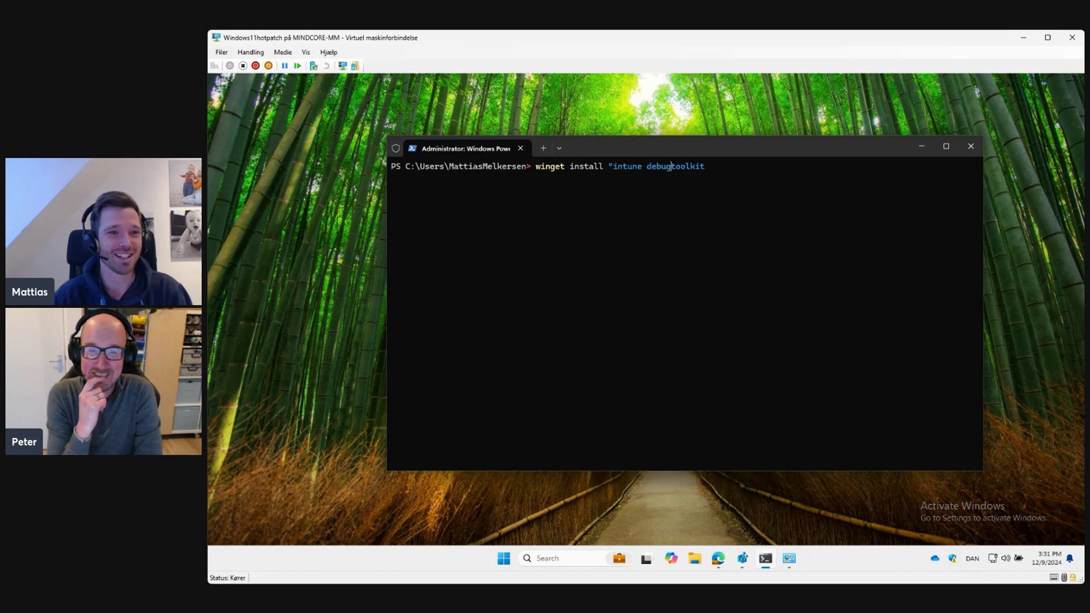
type("\"")
key("Return")
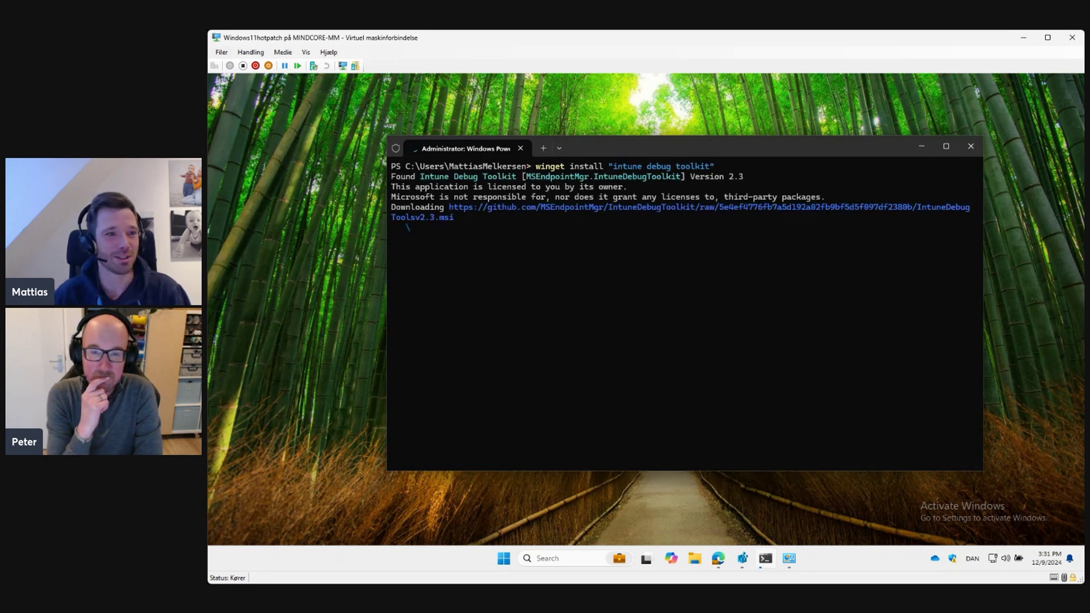
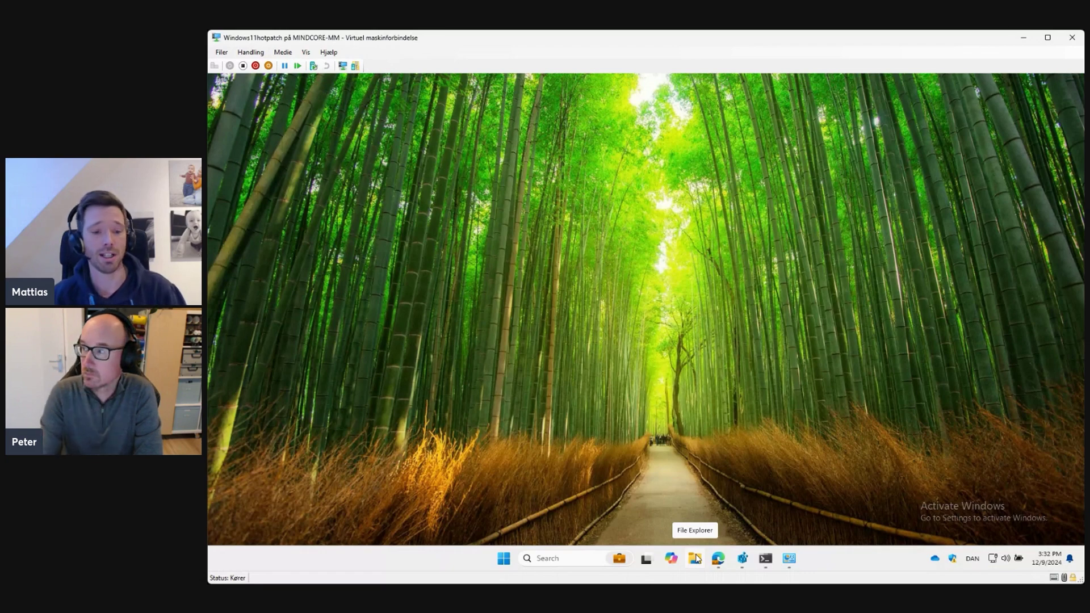
Step: Return to the PowerShell window and change the working directory to C:\Tools\Autopilot
left_click(700, 562)
mouse_move(765, 561)
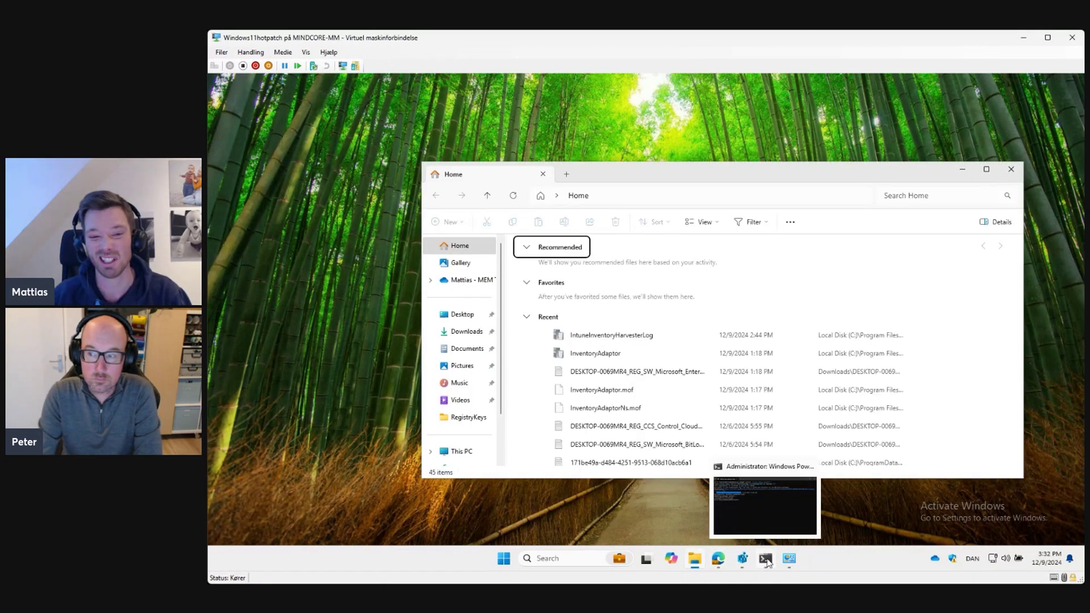
left_click(766, 561)
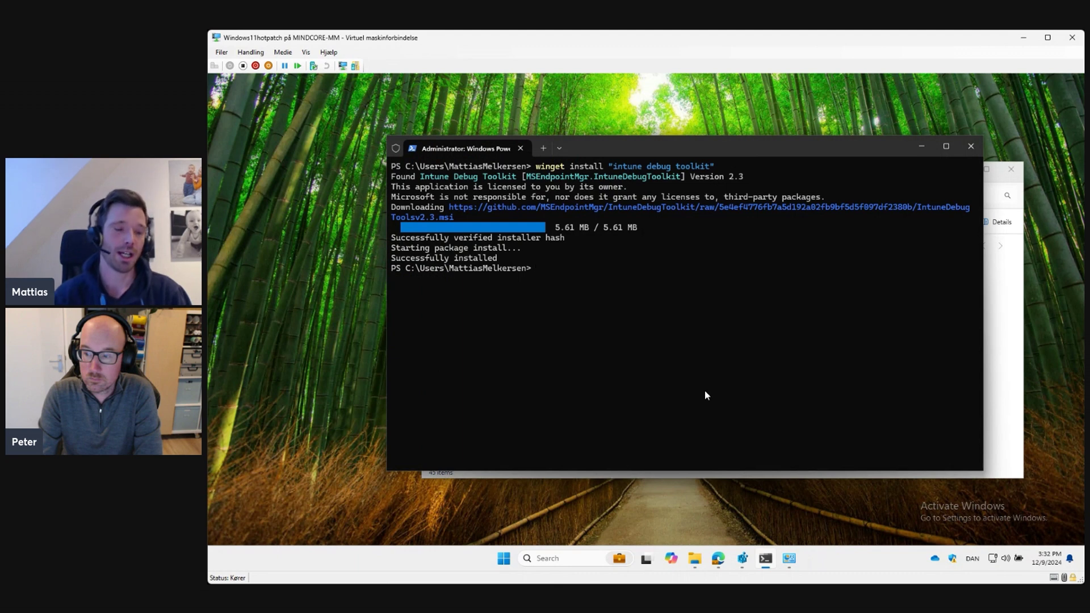
type("cd\\")
key("Return")
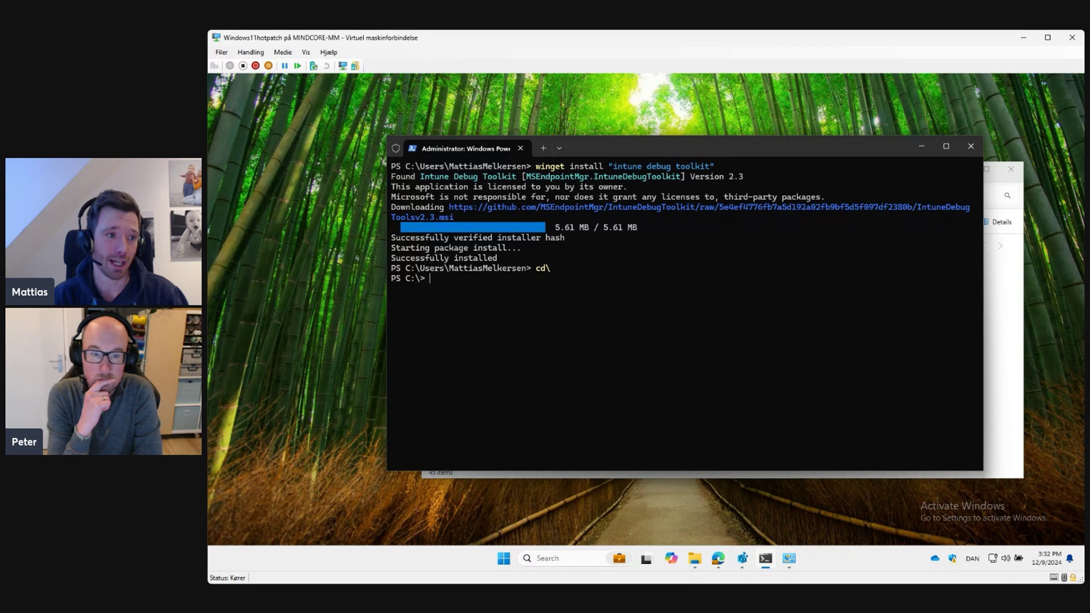
type("cd to")
key("Tab")
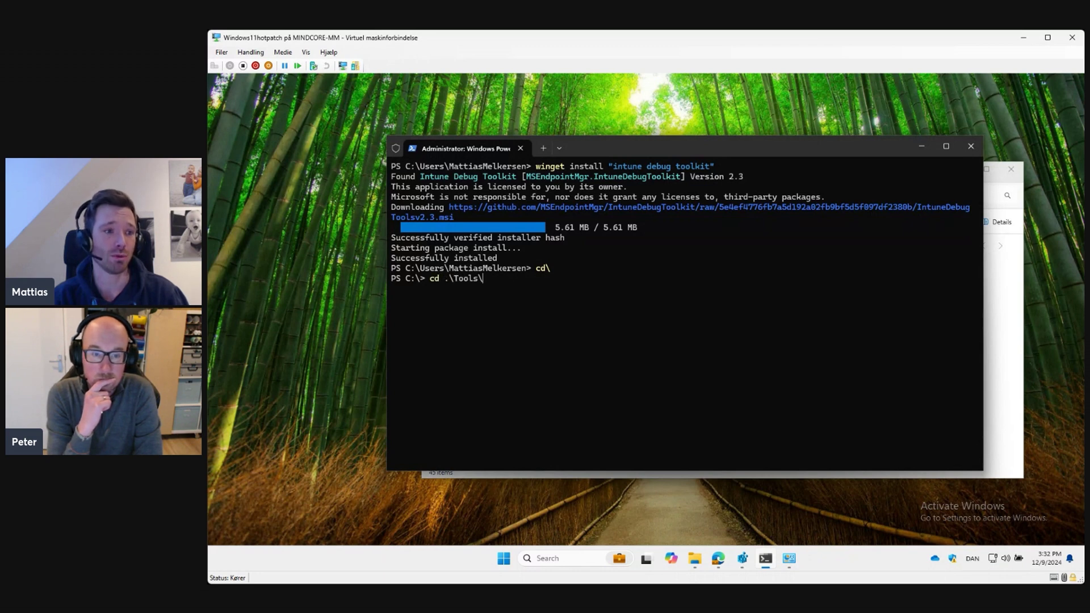
key("Return")
type("cd a")
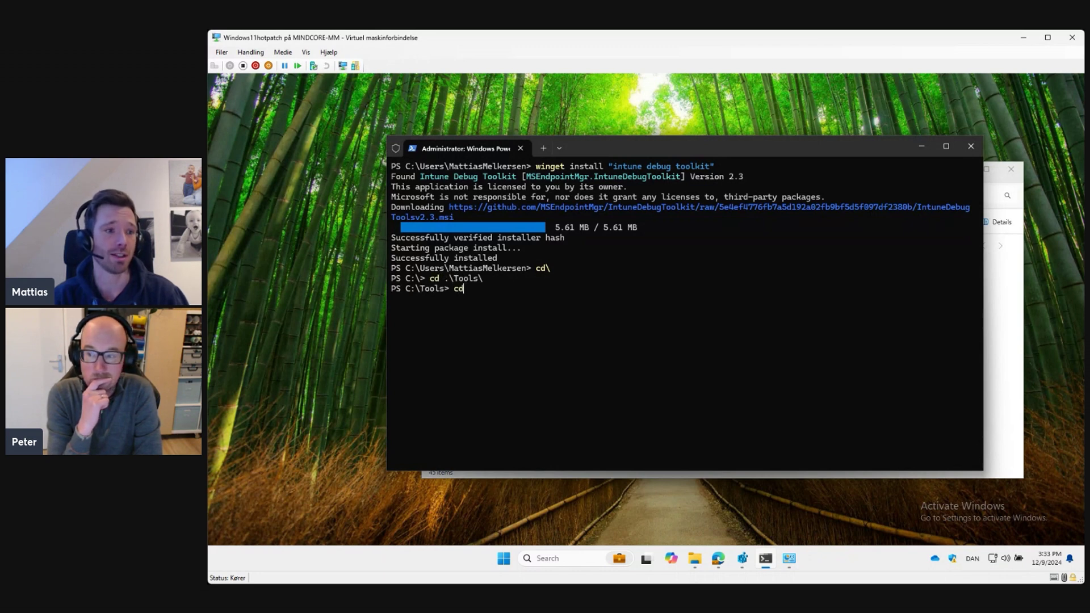
key("Tab")
key("Return")
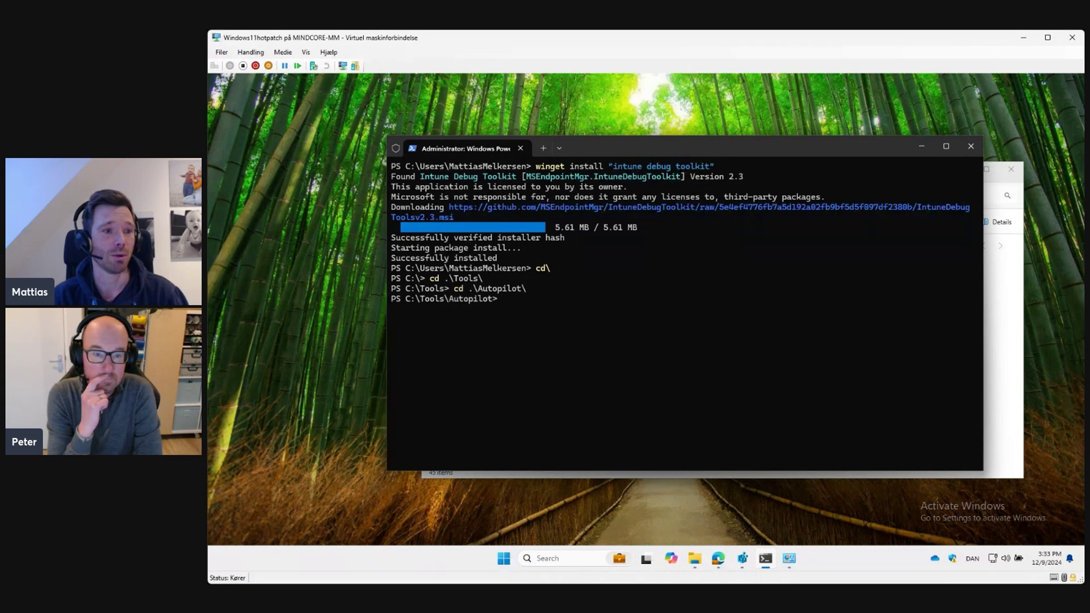
Step: List the Autopilot folder's contents and run the "Debug Autopilot (Run as admin)" shortcut from the prompt
type("dir")
key("Return")
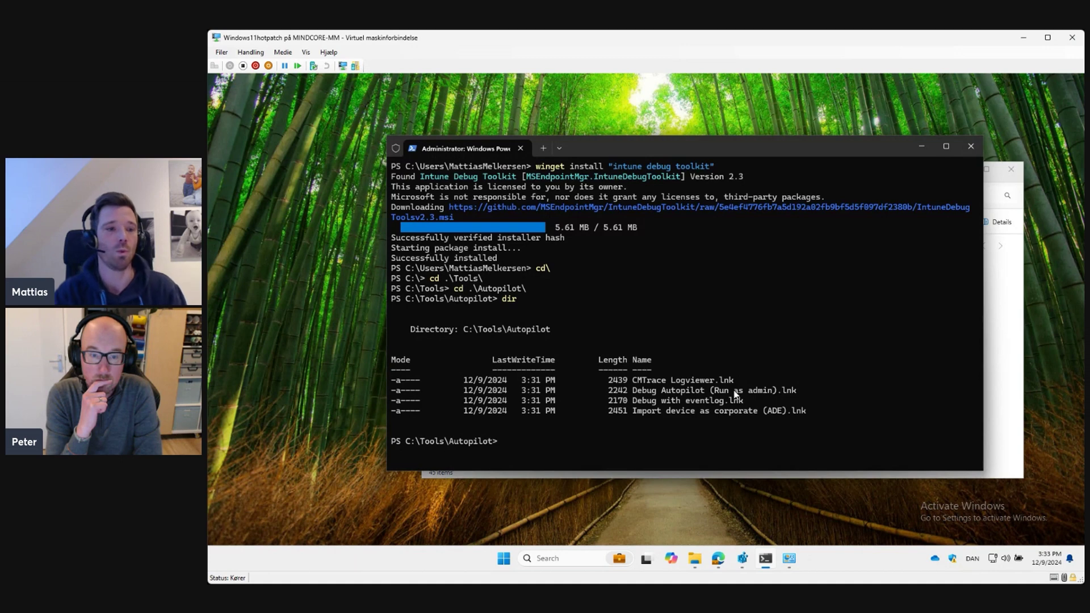
type(".\\deb")
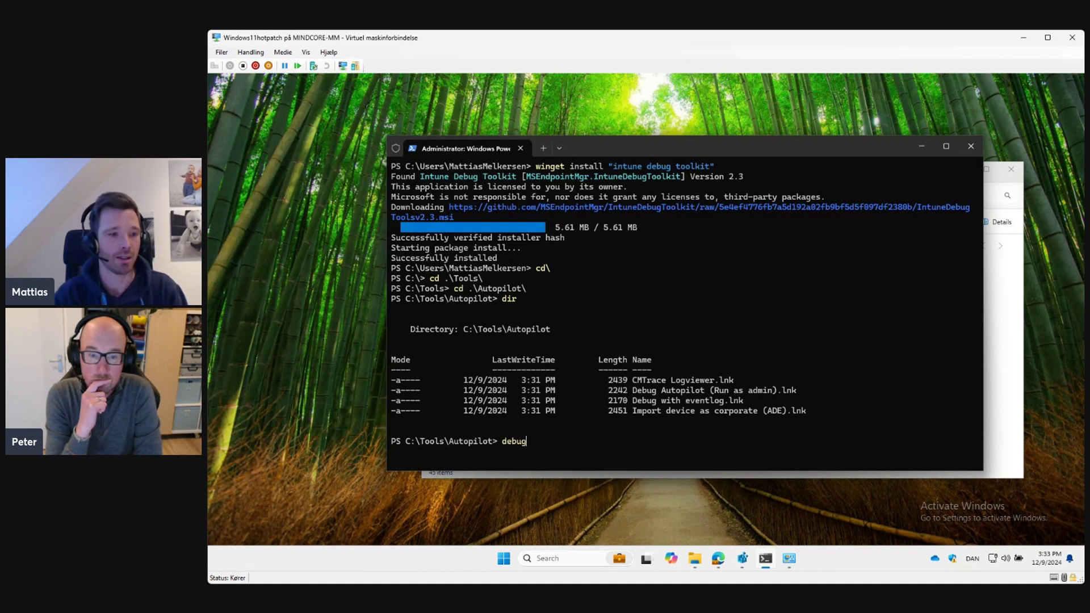
key("Tab")
key("Return")
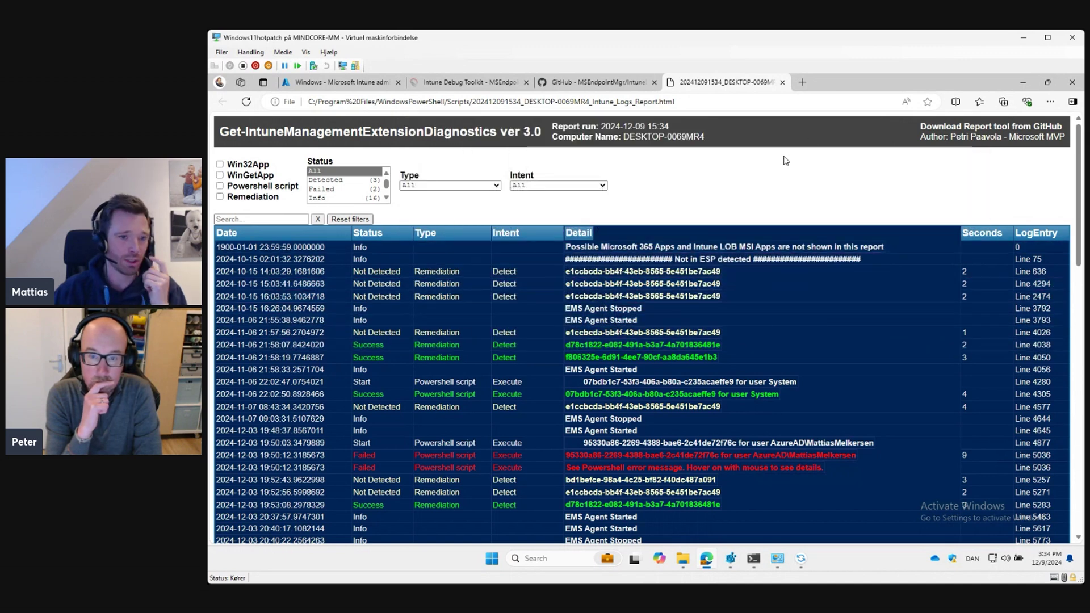
Step: Examine the Intune log report's entries down to the App Download Statistics, and close the report to return to the Debug Autopilot console
mouse_move(662, 287)
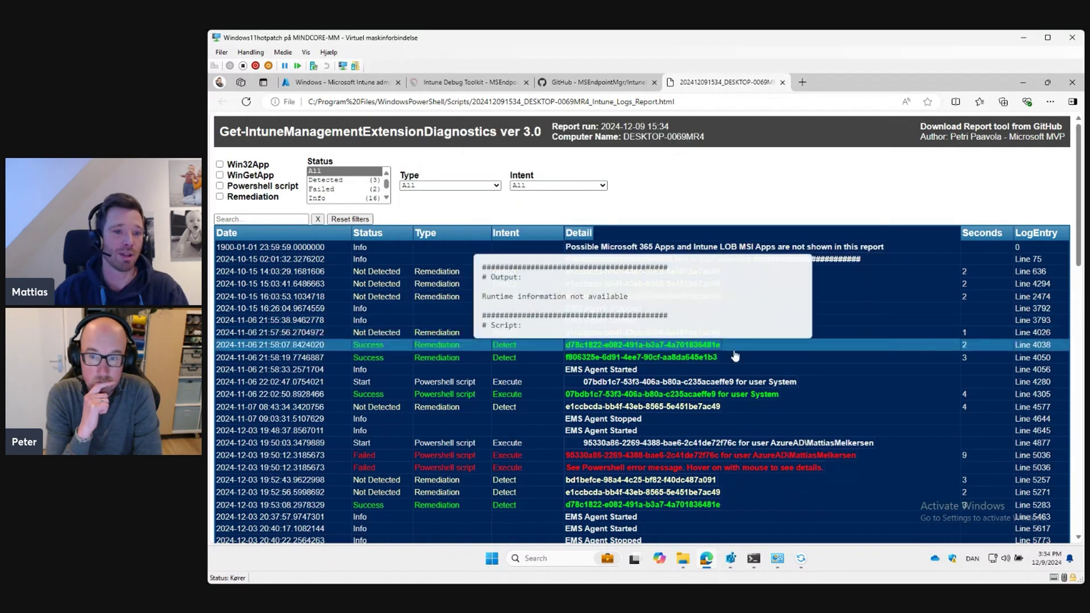
scroll(782, 364, "down", 5)
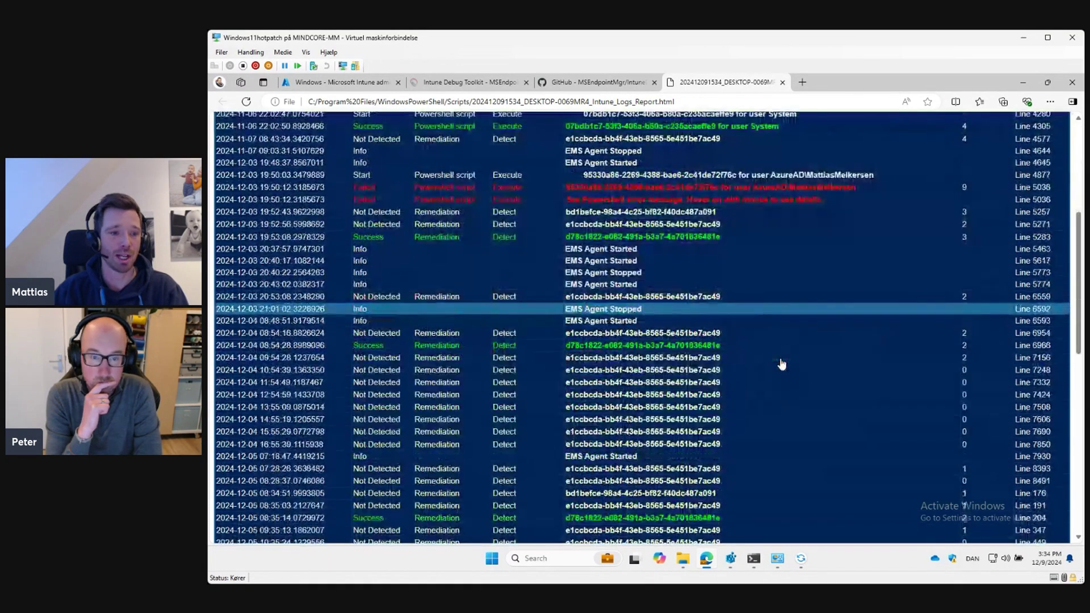
scroll(782, 364, "down", 5)
scroll(780, 360, "down", 4)
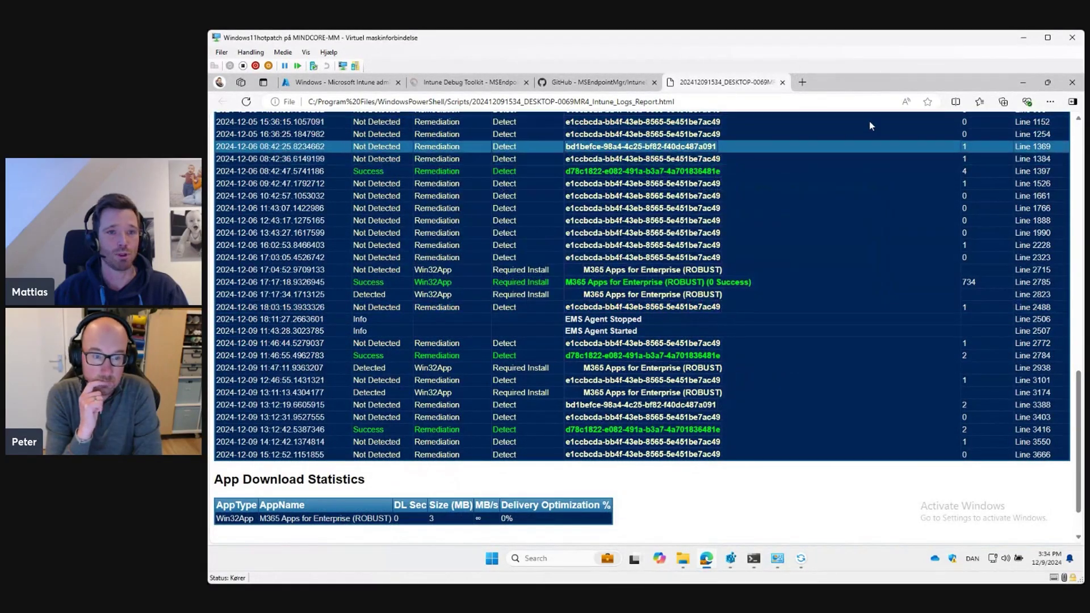
left_click(782, 82)
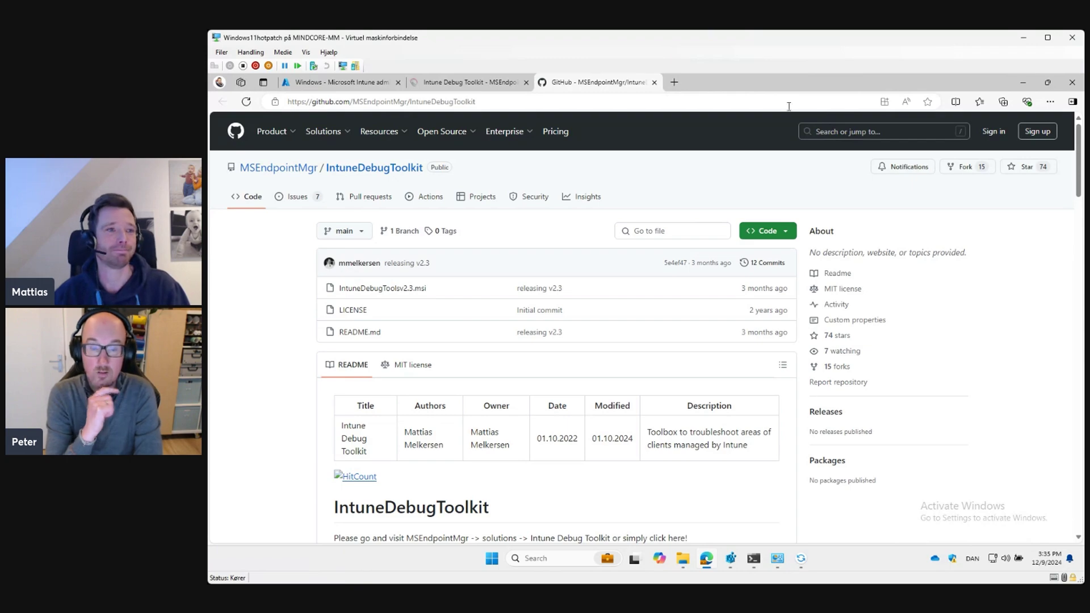
left_click(1070, 84)
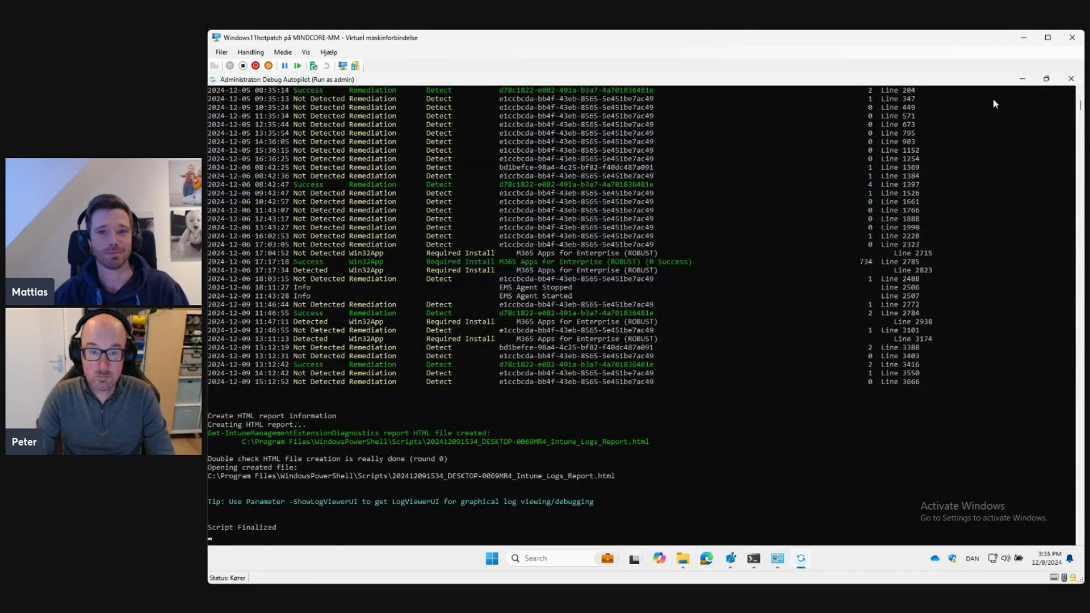